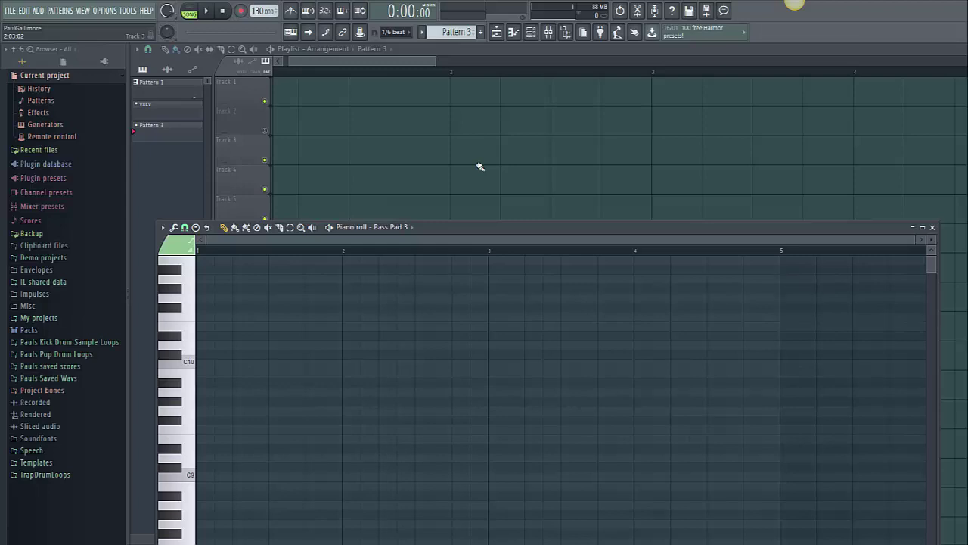
# Drag the Bass Pad 3 piano roll window upward twice so it overlaps more of the Playlist
pyautogui.moveTo(447, 227); pyautogui.dragTo(440, 165)
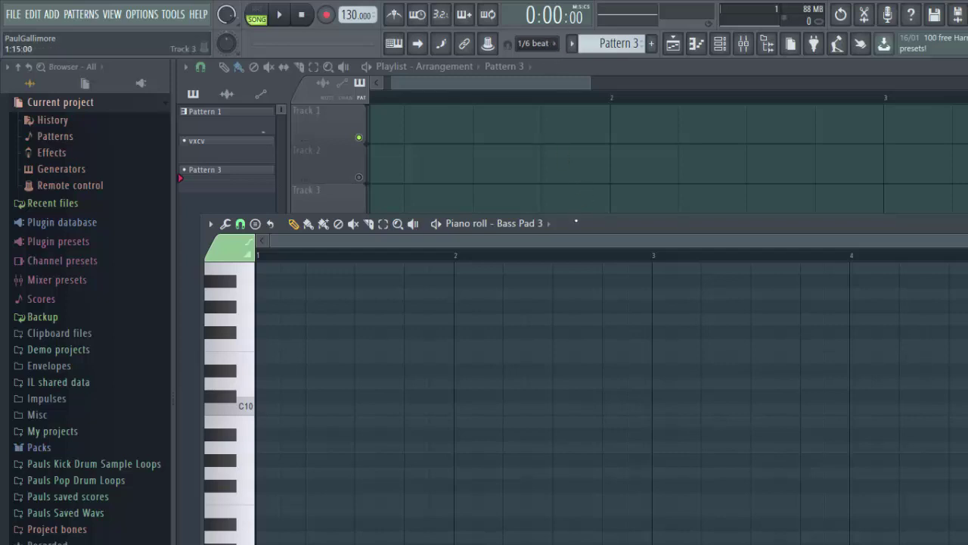
pyautogui.moveTo(575, 219); pyautogui.dragTo(579, 140)
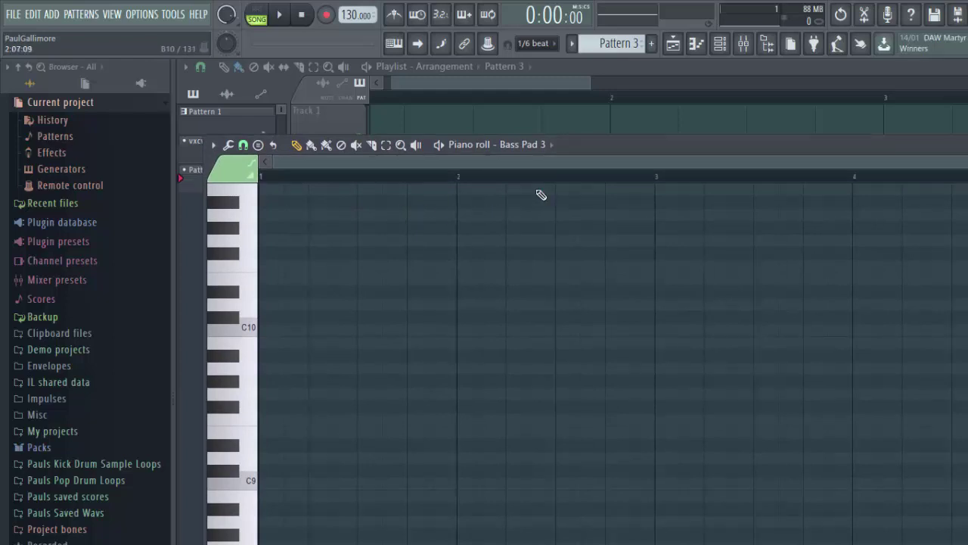
# Set the global snap to Bar and make the piano roll snap follow Main
pyautogui.click(546, 44)
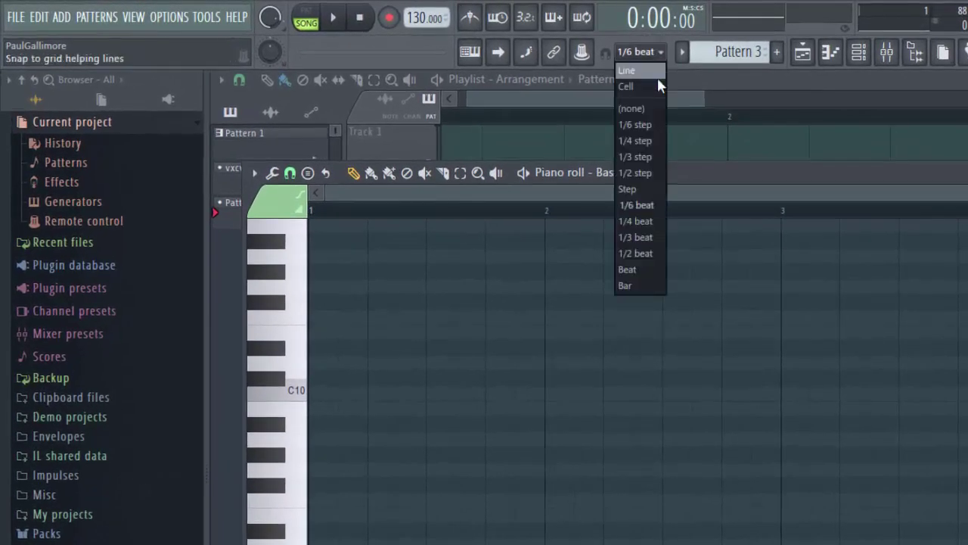
pyautogui.click(641, 286)
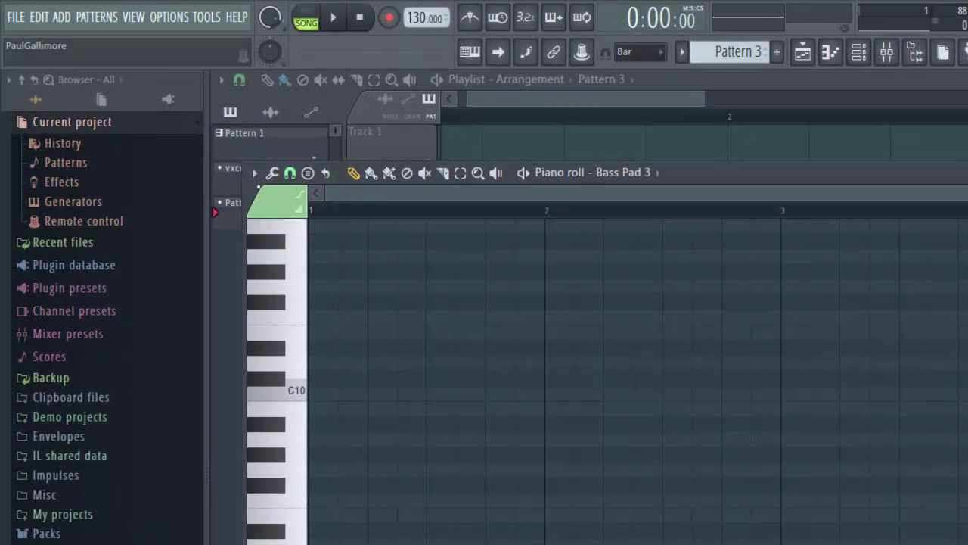
pyautogui.click(291, 173)
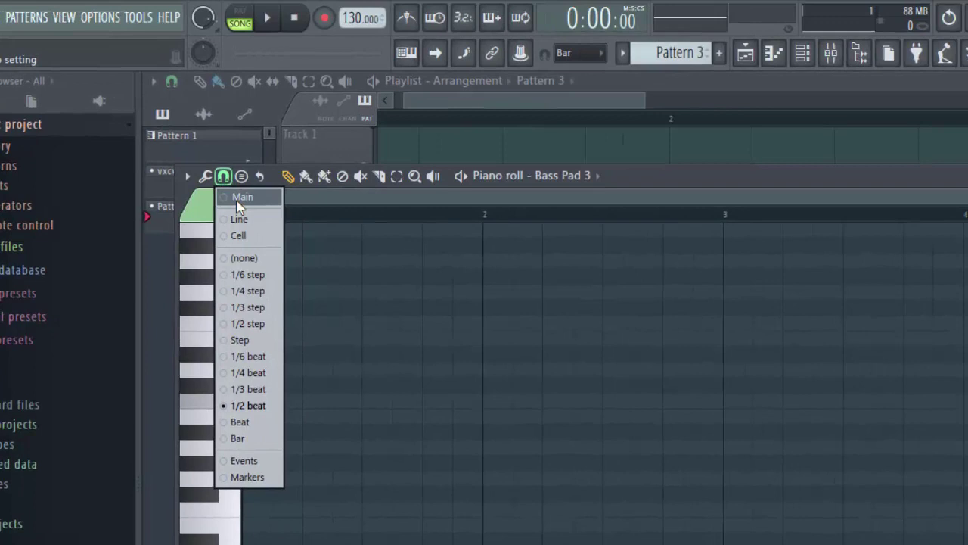
pyautogui.click(307, 194)
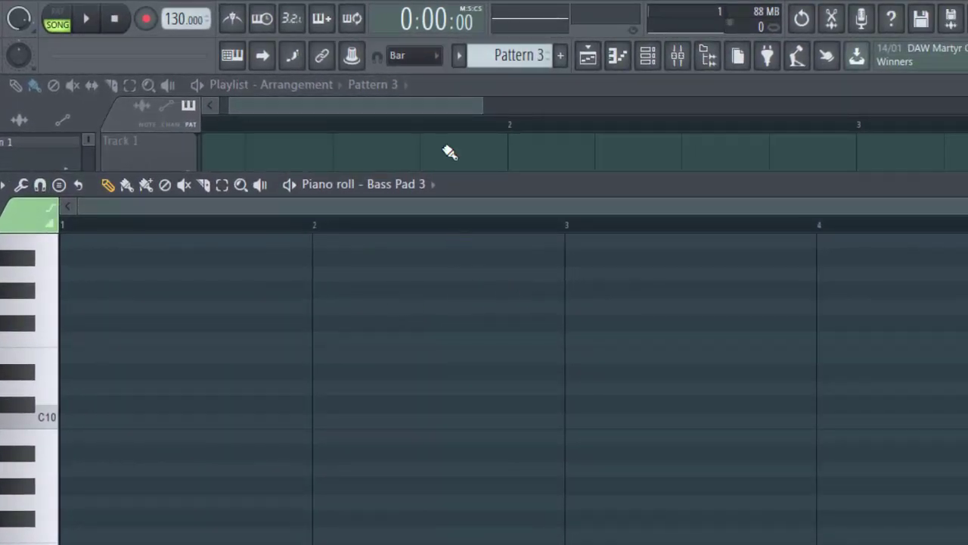
# Change the global snap to 1/2 beat
pyautogui.click(439, 59)
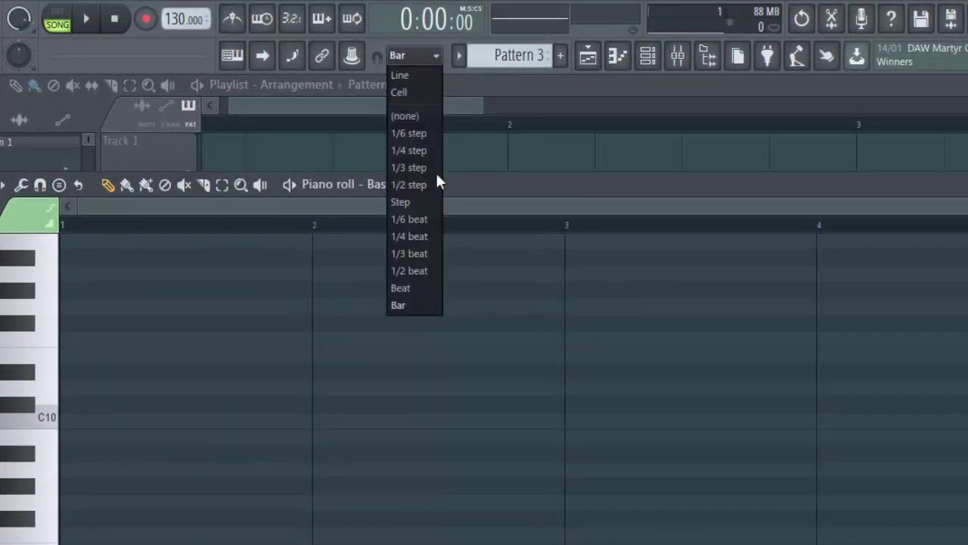
pyautogui.click(414, 271)
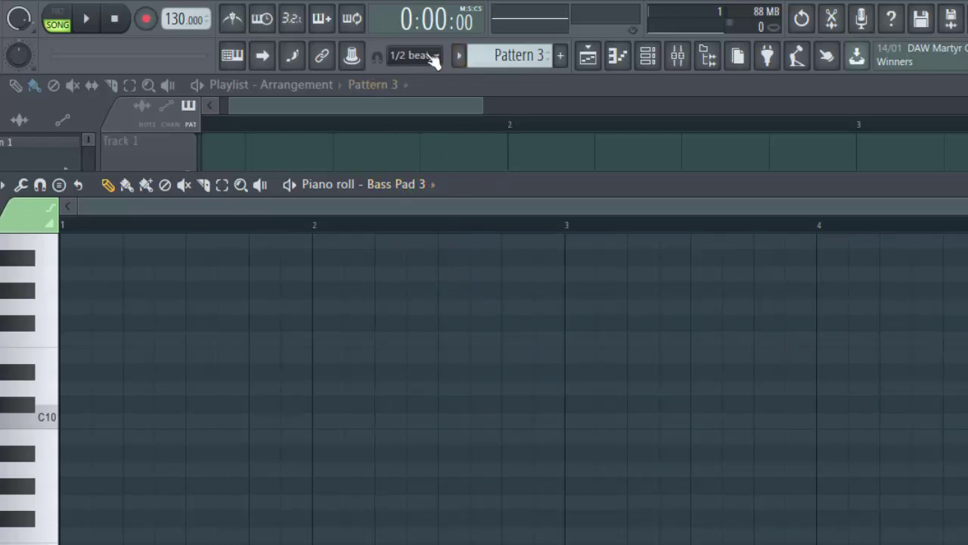
pyautogui.click(40, 185)
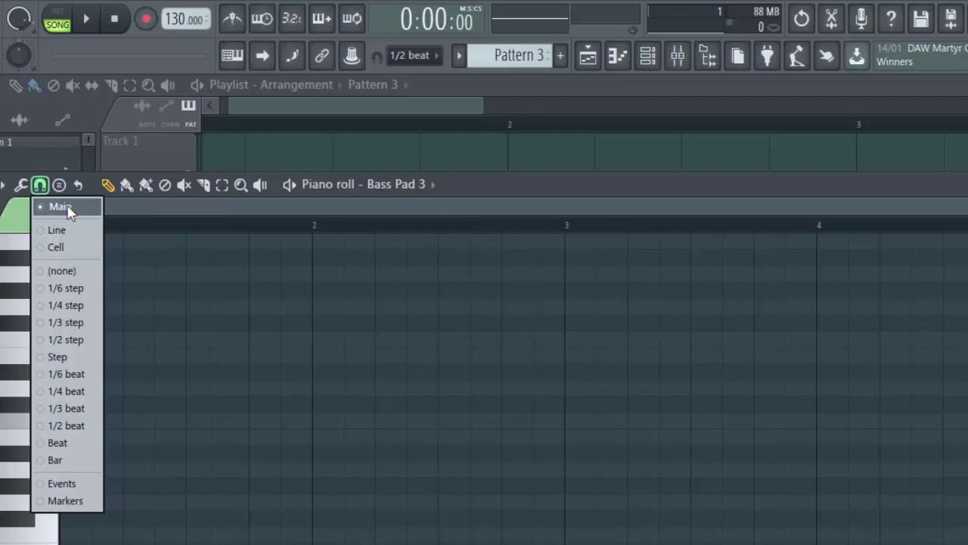
# Set the piano roll snap to Line and zoom into the grid
pyautogui.click(53, 231)
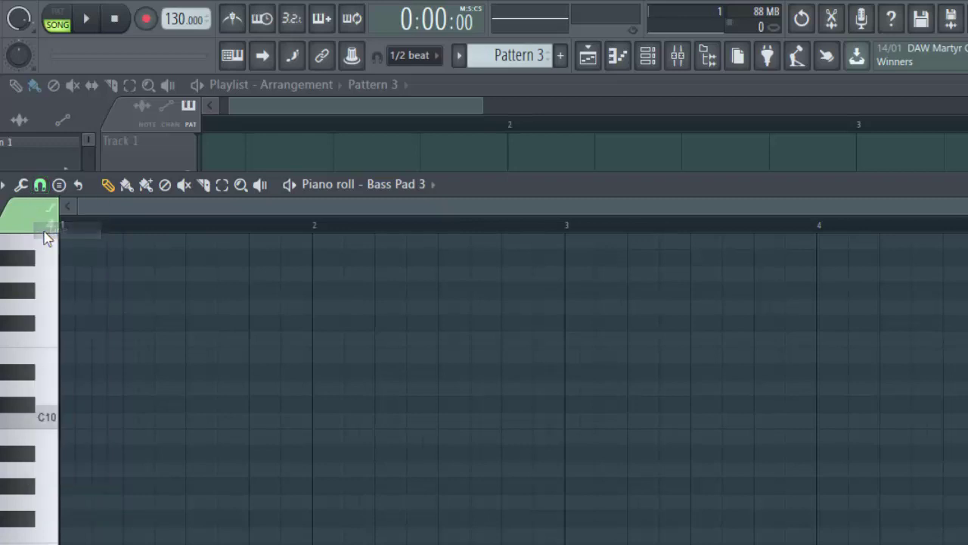
pyautogui.click(44, 187)
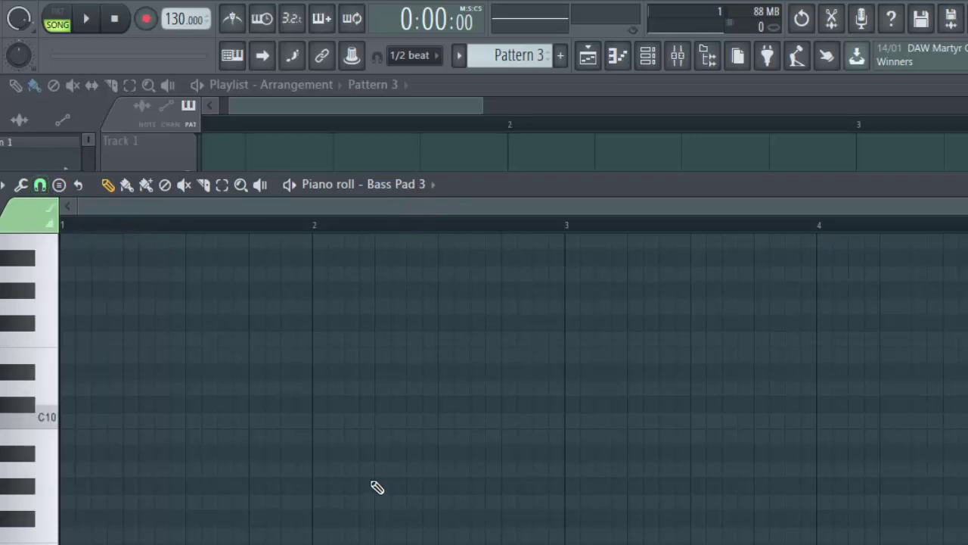
pyautogui.keyDown('ctrl'); pyautogui.scroll(5, 484, 378); pyautogui.keyUp('ctrl')
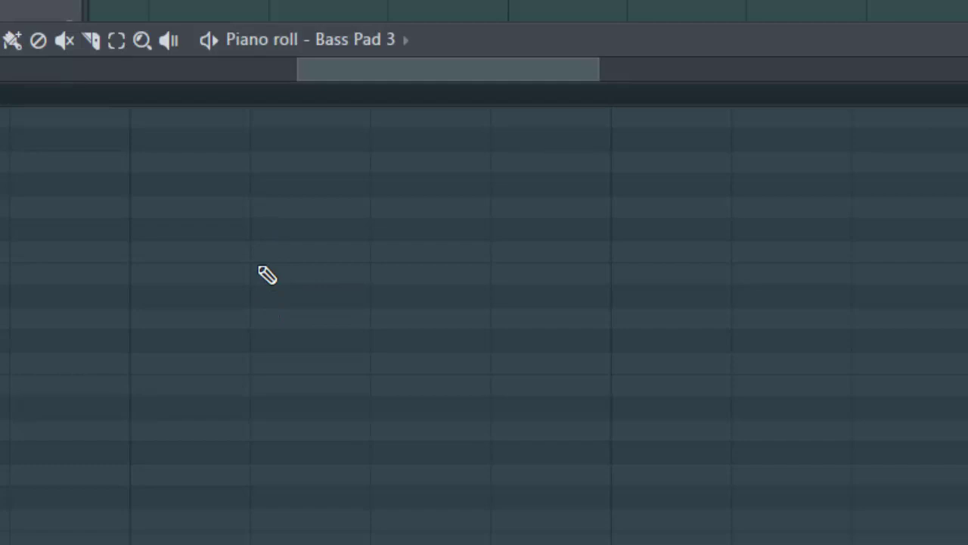
# Draw two test notes on the grid and delete each one again
pyautogui.click(255, 252)
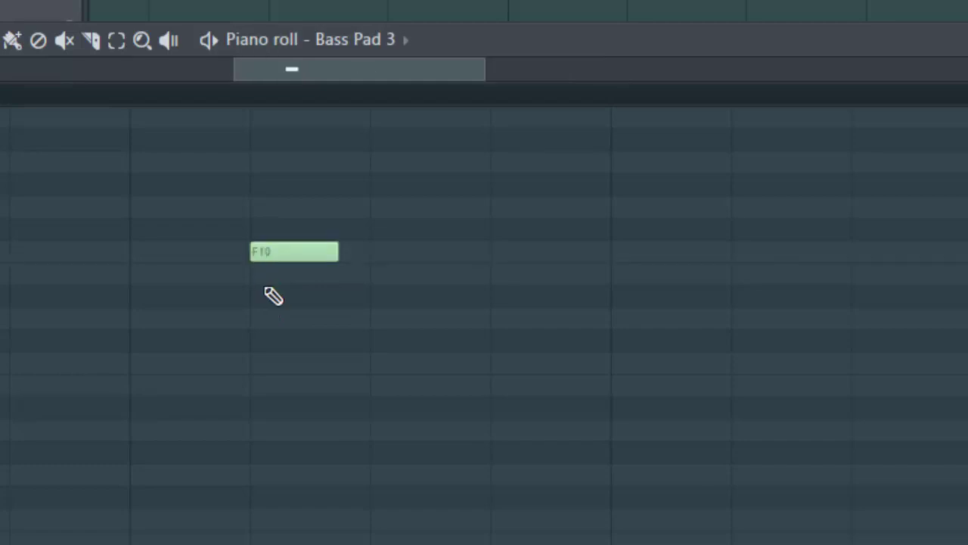
pyautogui.rightClick(289, 254)
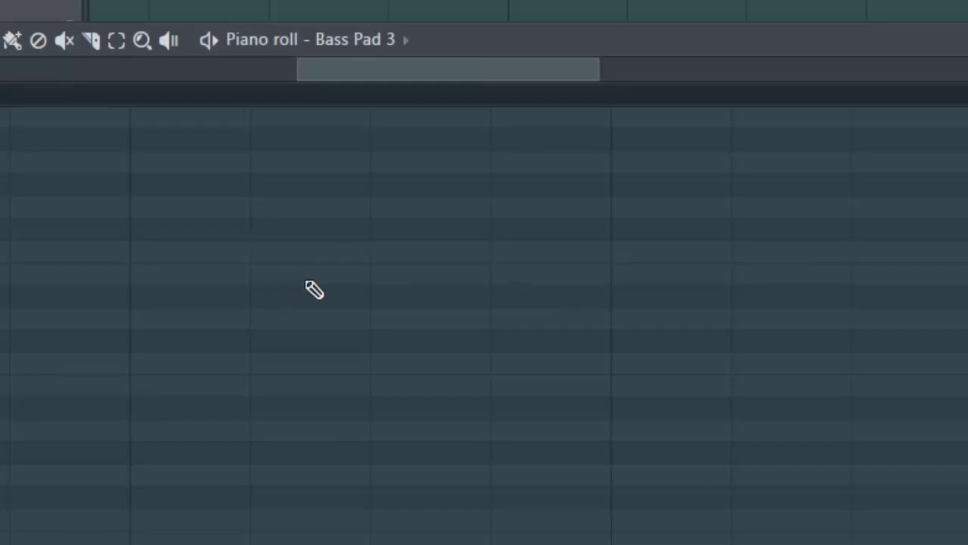
pyautogui.click(369, 254)
pyautogui.rightClick(384, 252)
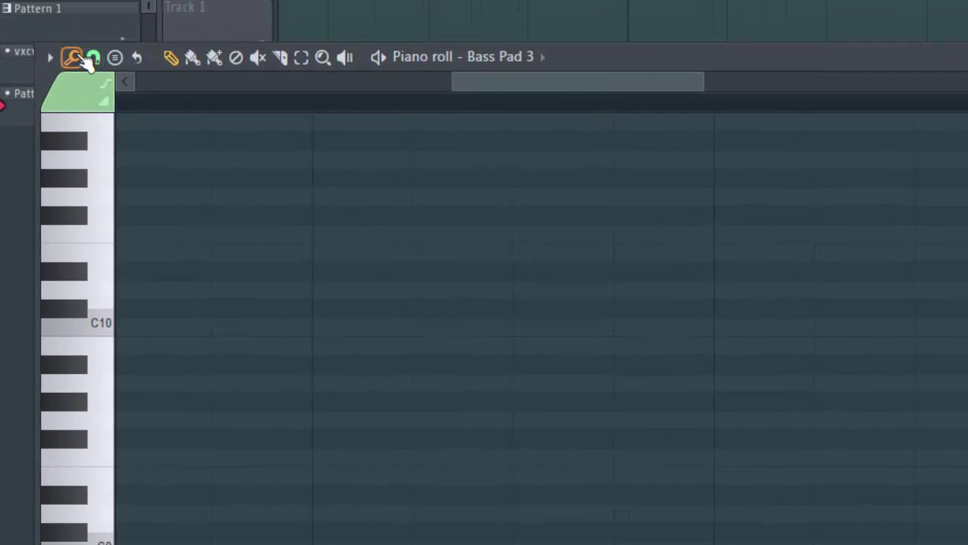
# Set the piano roll snap to Cell
pyautogui.click(85, 58)
pyautogui.click(93, 58)
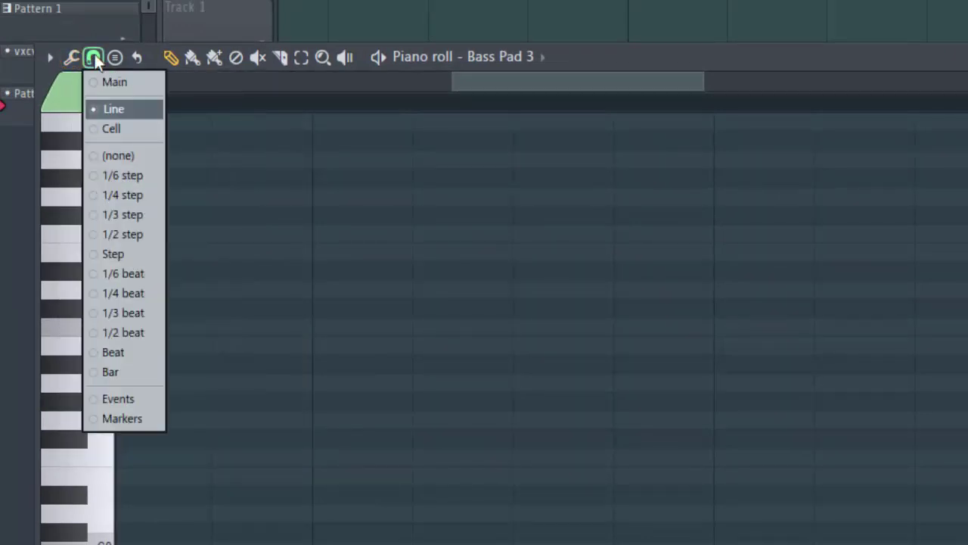
pyautogui.click(109, 130)
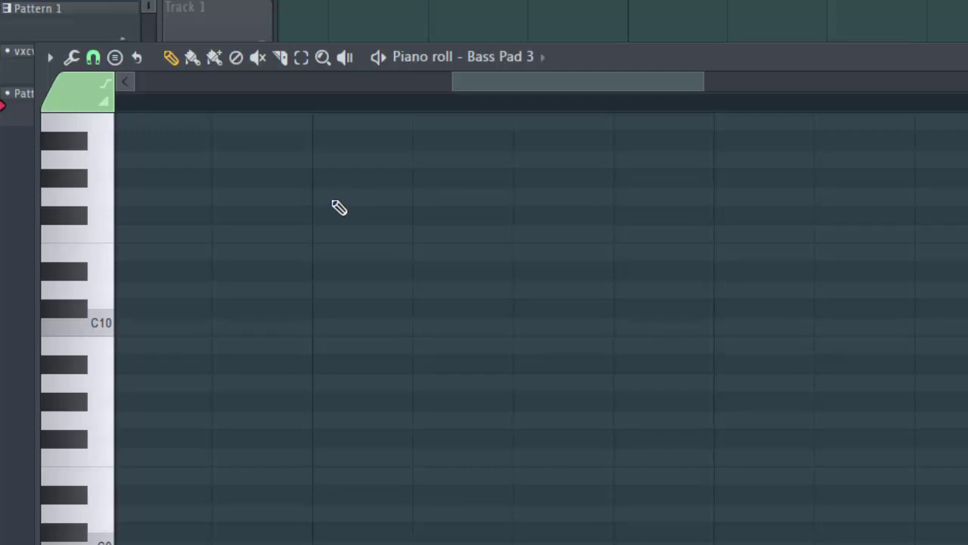
# Draw two G10 notes side by side on the grid
pyautogui.click(361, 198)
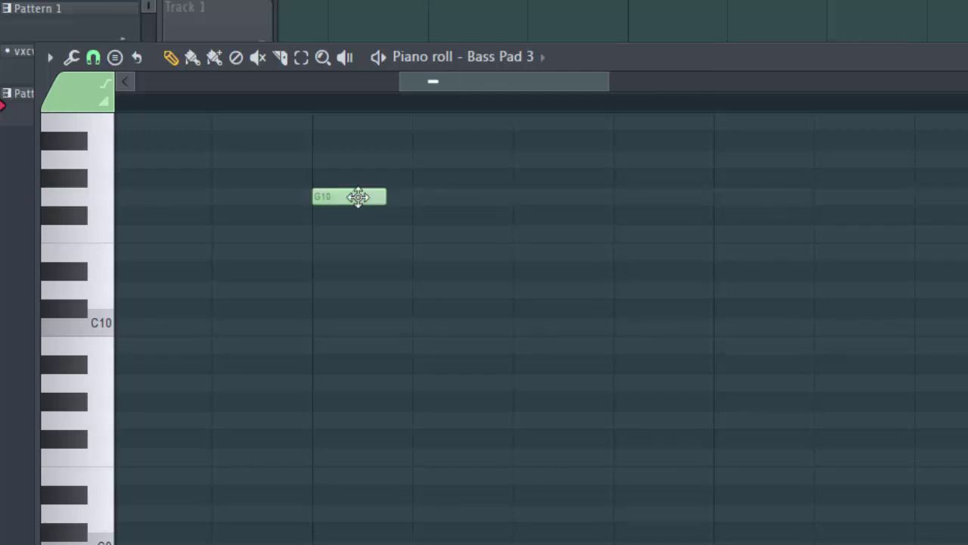
pyautogui.click(503, 198)
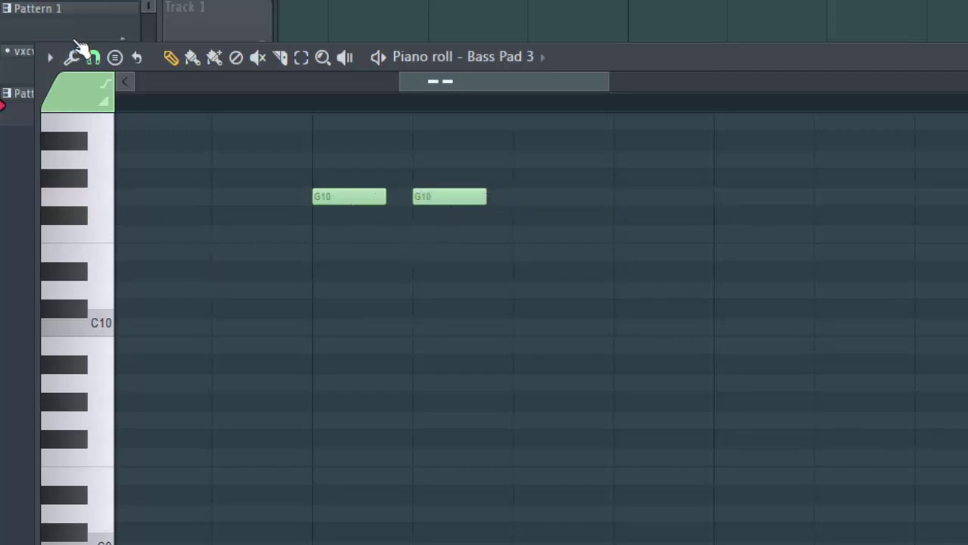
pyautogui.click(96, 61)
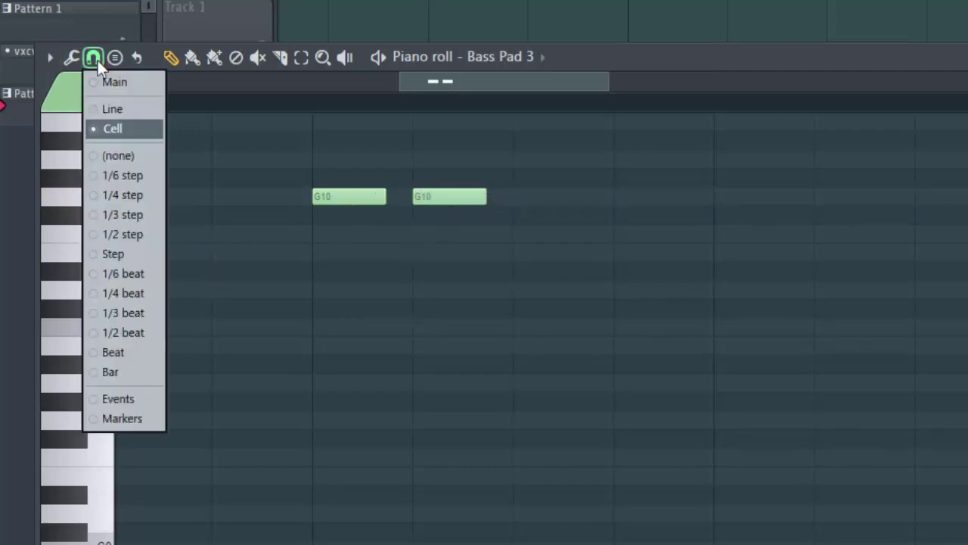
# Turn piano roll snap to (none), then place and delete two free-positioned test notes, including a D10
pyautogui.click(121, 156)
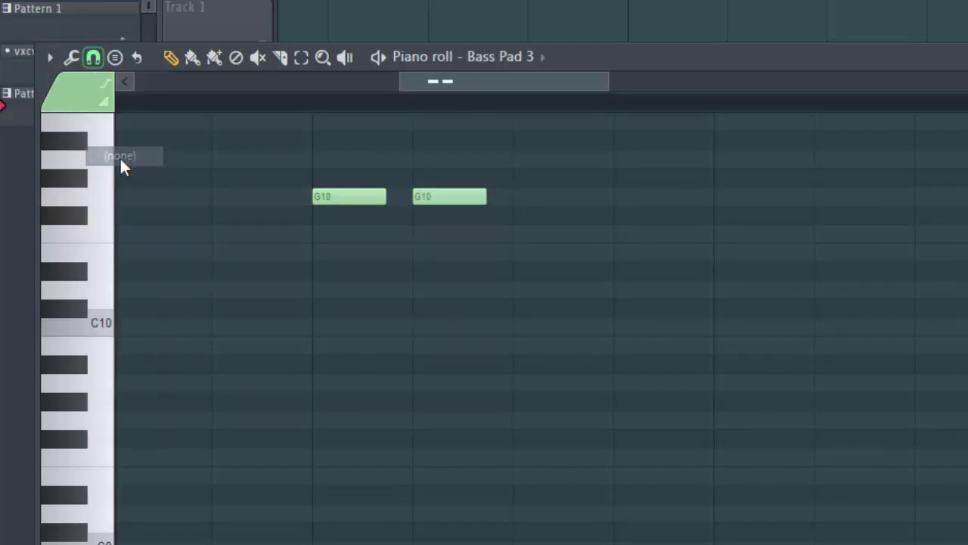
pyautogui.click(496, 292)
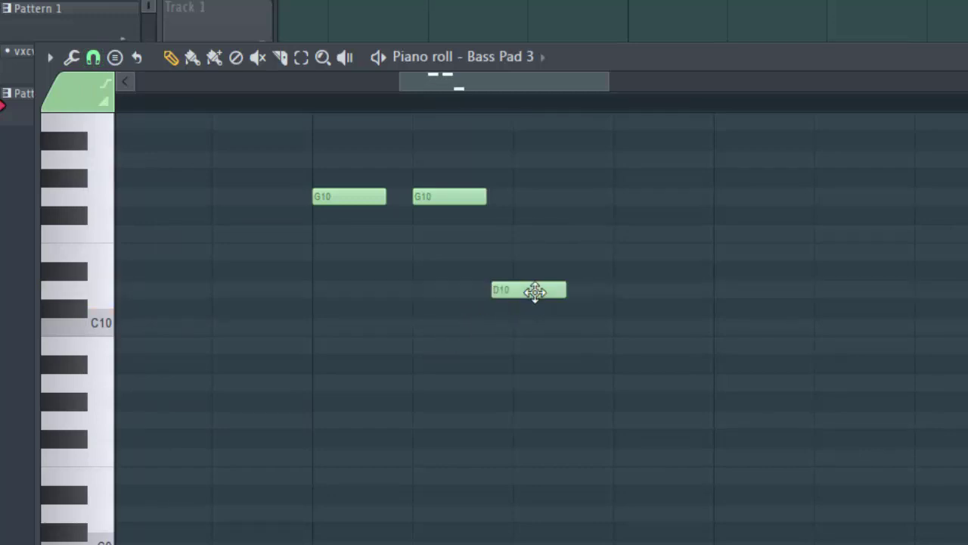
pyautogui.rightClick(535, 290)
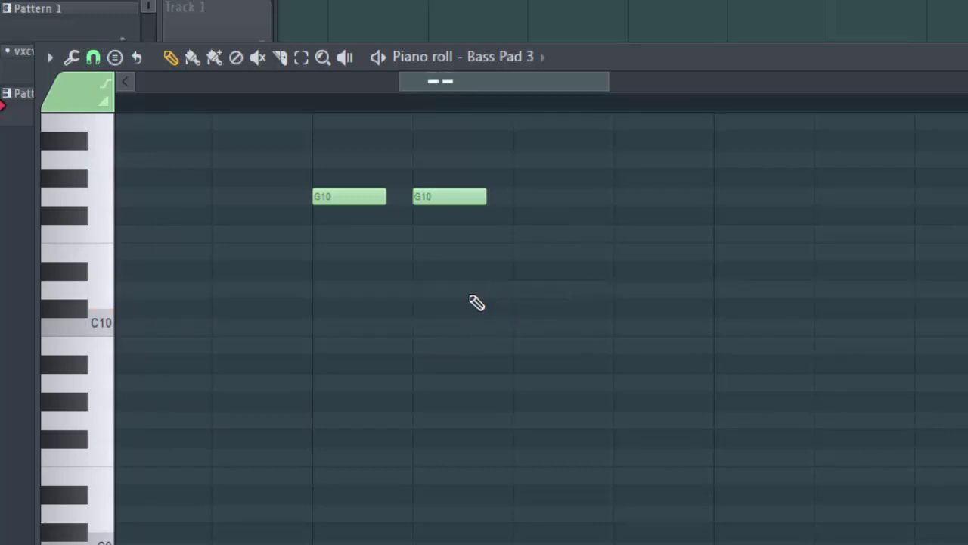
pyautogui.click(428, 274)
pyautogui.rightClick(456, 273)
# Choose Bar as the piano roll snap value
pyautogui.click(93, 59)
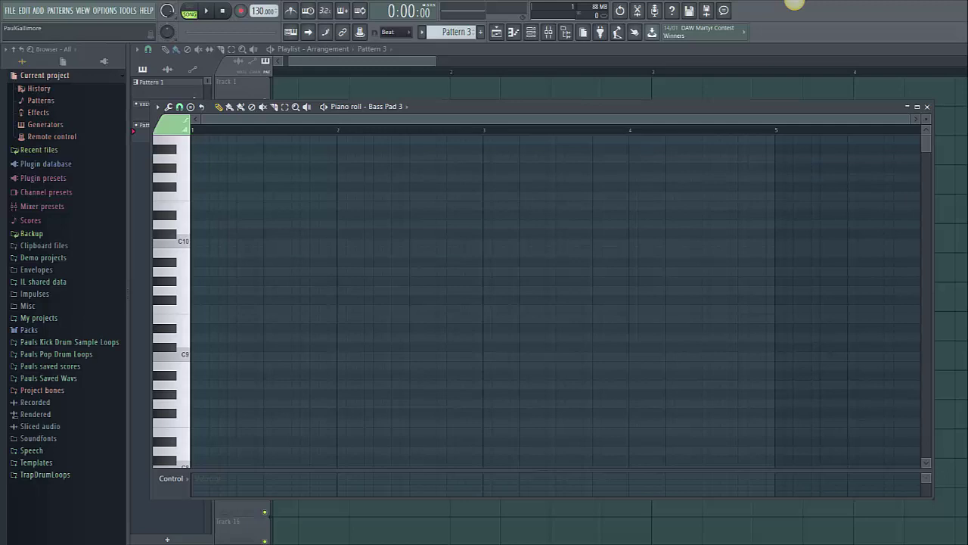
pyautogui.click(179, 107)
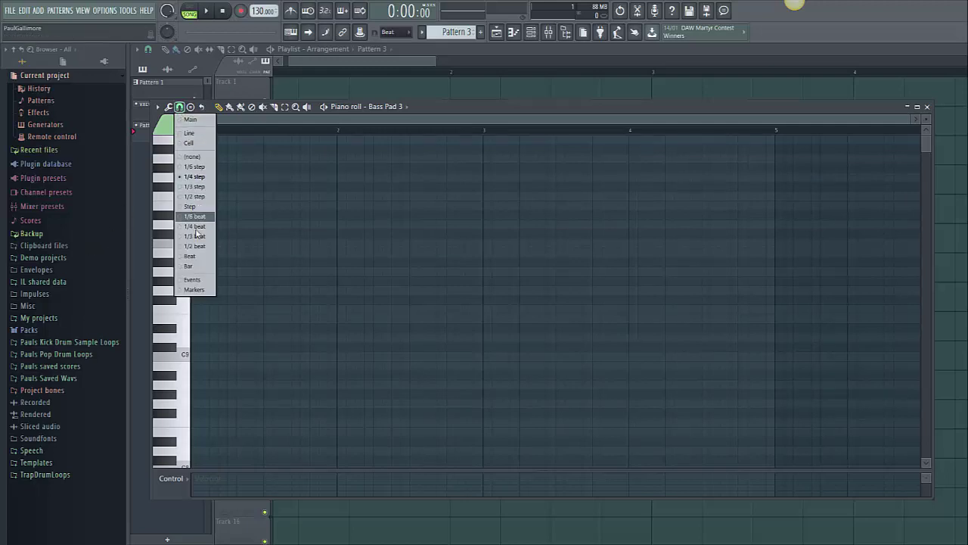
pyautogui.click(190, 265)
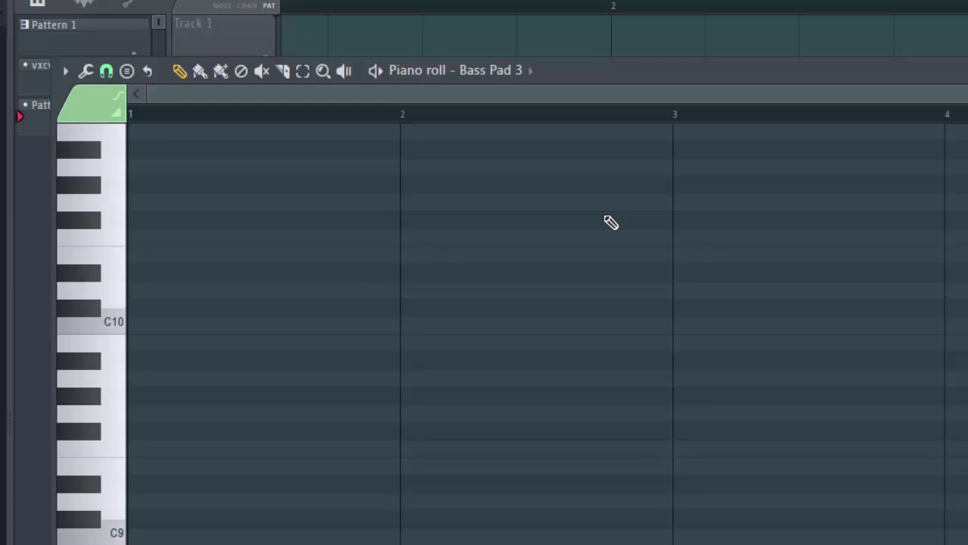
# Cycle the piano roll snap through Beat, 1/2, 1/4 and 1/3 beat, ending on 1/6 beat
pyautogui.click(107, 71)
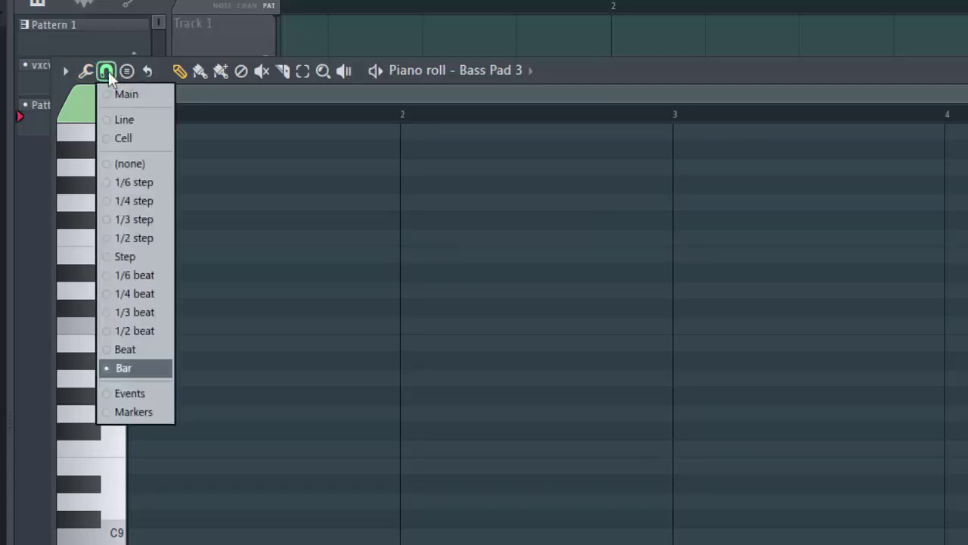
pyautogui.click(125, 349)
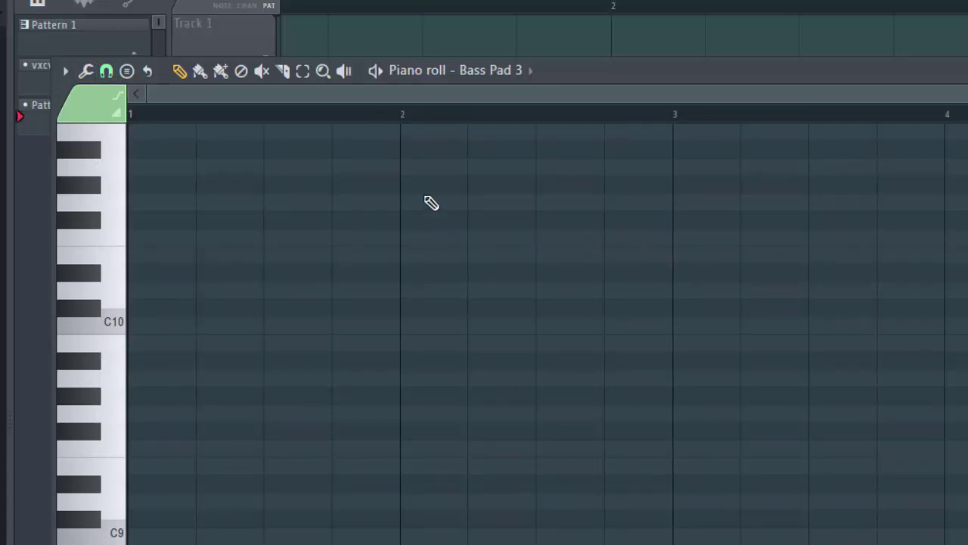
pyautogui.click(106, 70)
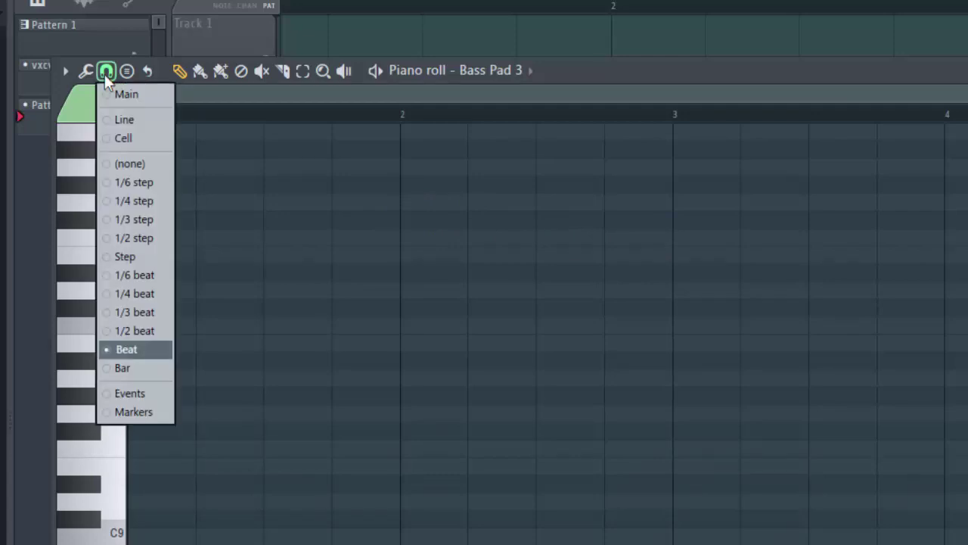
pyautogui.click(125, 328)
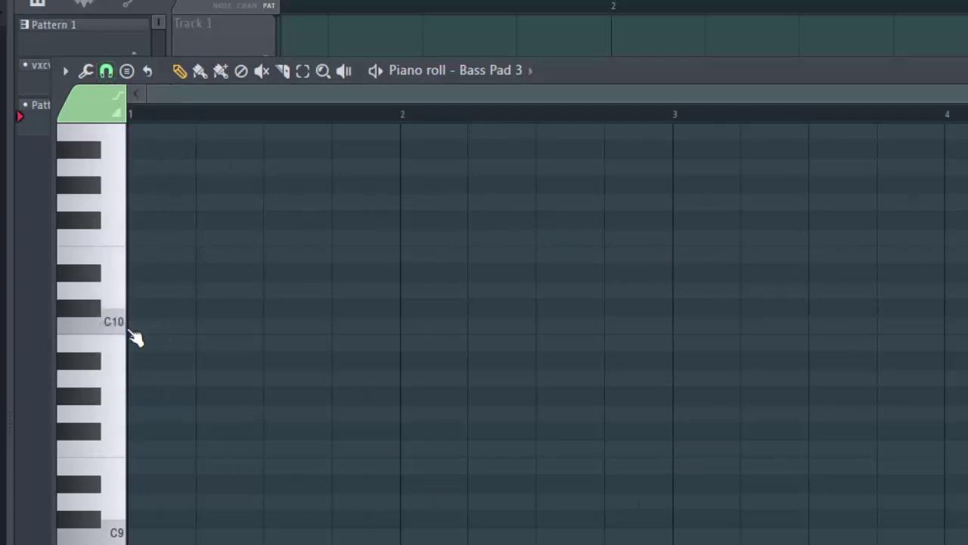
pyautogui.click(106, 70)
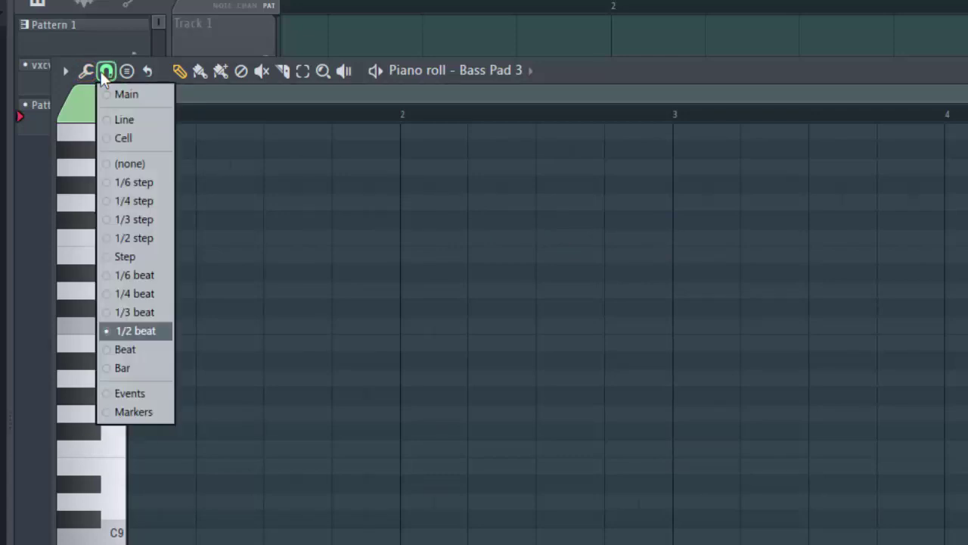
pyautogui.click(128, 294)
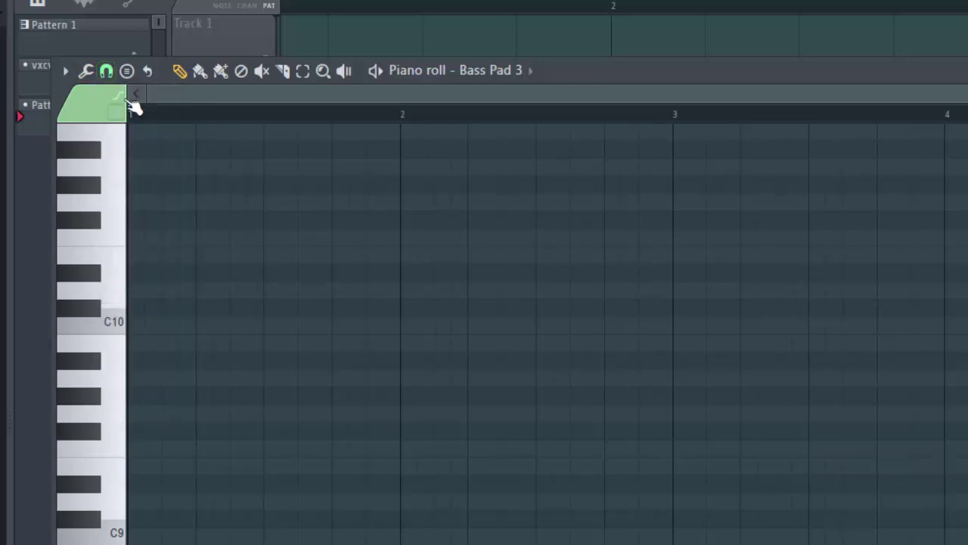
pyautogui.click(106, 70)
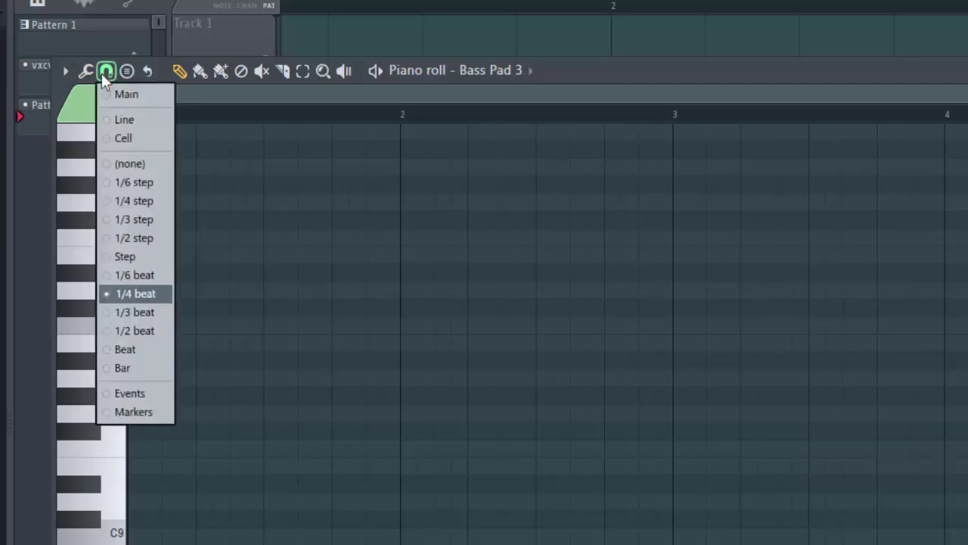
pyautogui.click(135, 313)
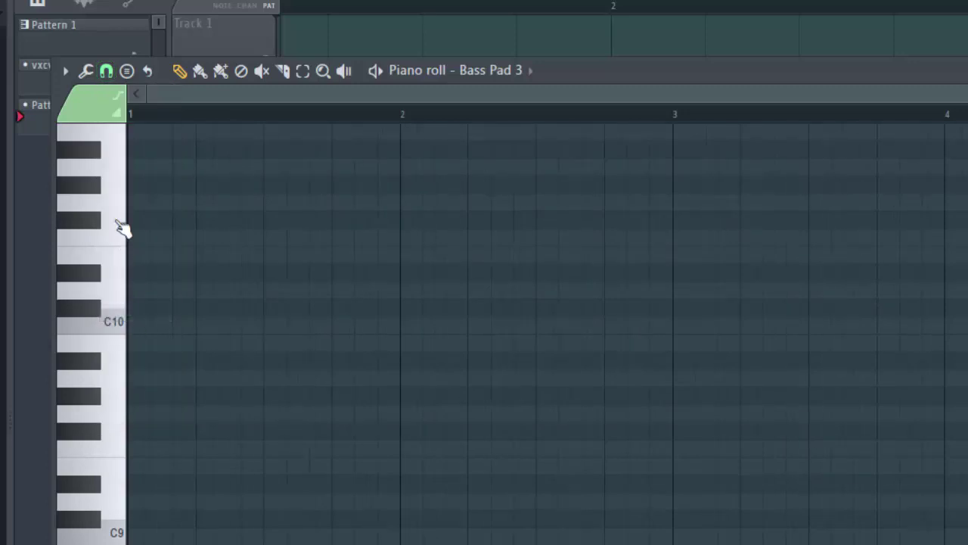
pyautogui.click(106, 70)
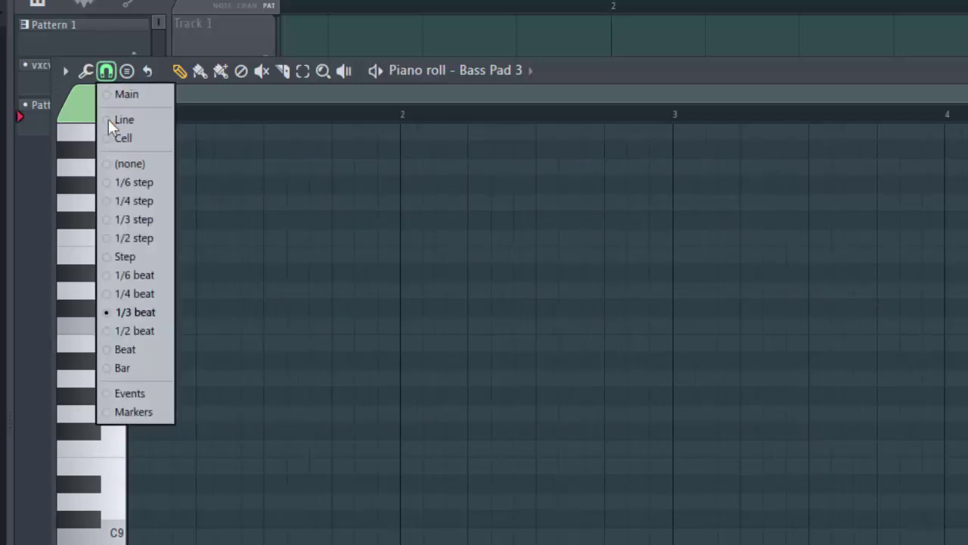
pyautogui.click(127, 276)
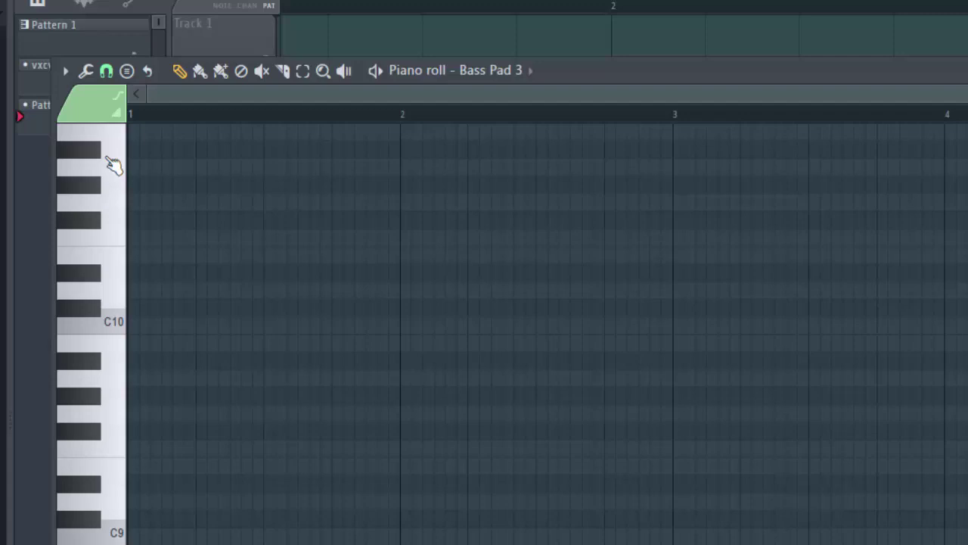
# Switch the piano roll snap to Step, then 1/4 beat, then 1/2 step
pyautogui.click(107, 74)
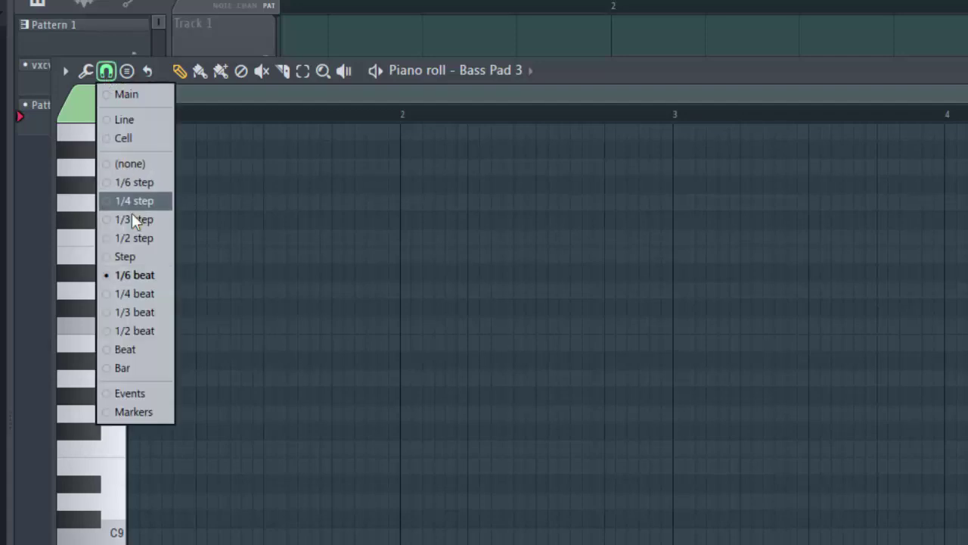
pyautogui.click(141, 256)
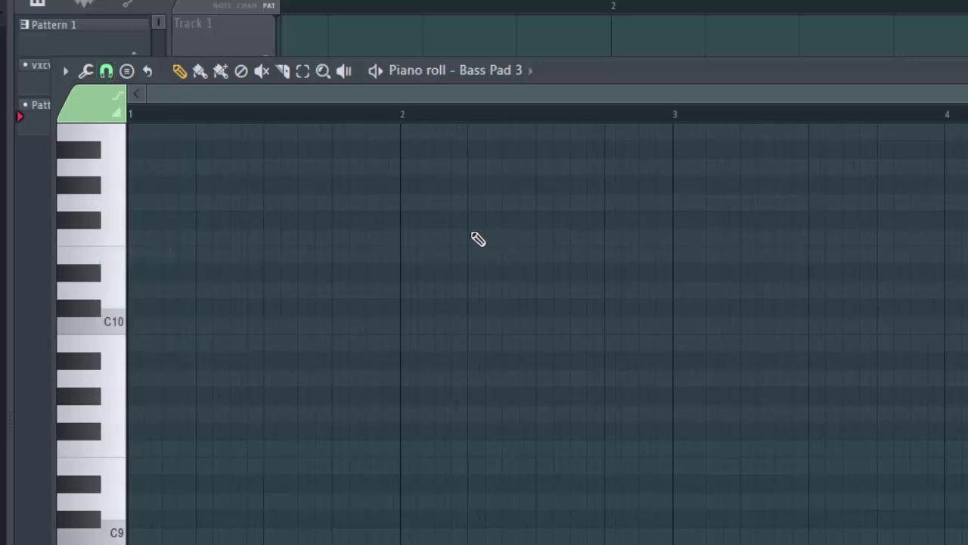
pyautogui.click(107, 71)
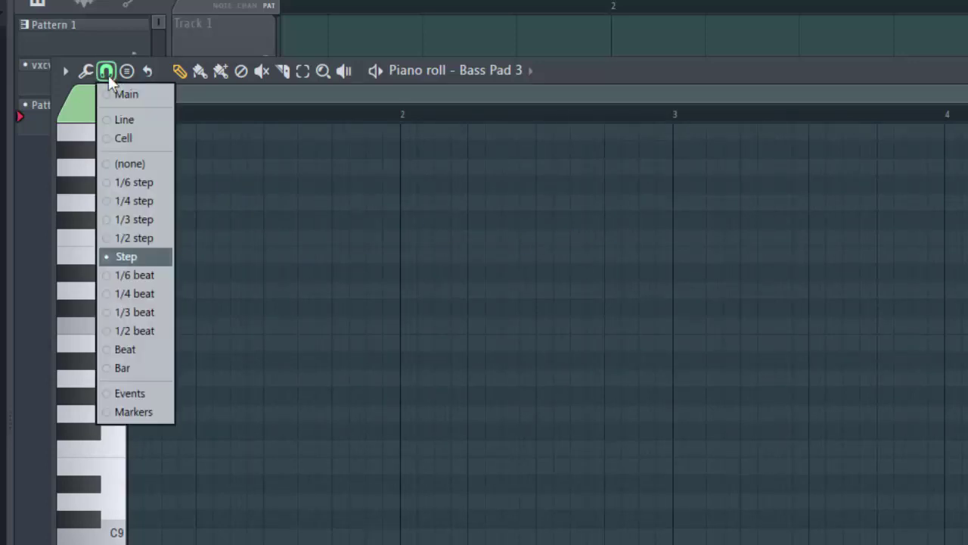
pyautogui.click(144, 293)
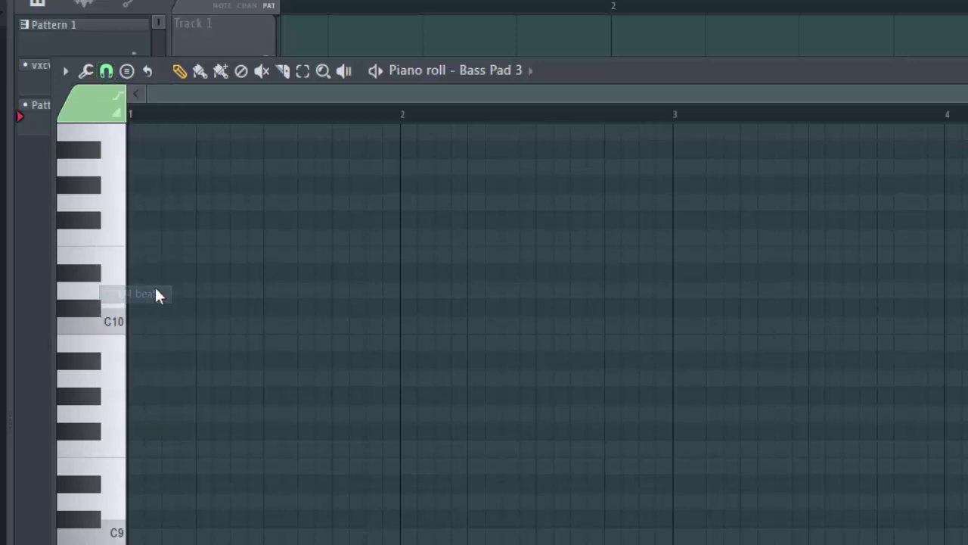
pyautogui.click(107, 72)
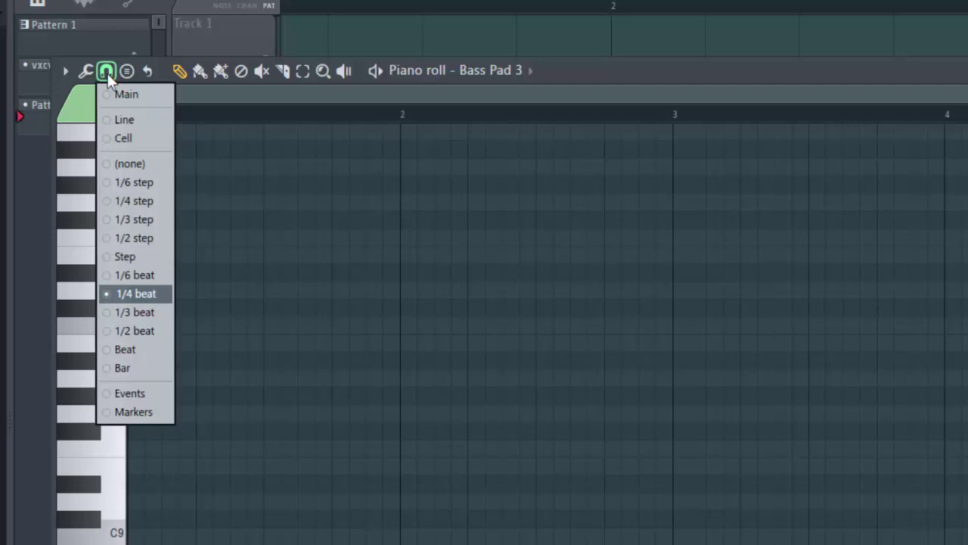
pyautogui.click(132, 238)
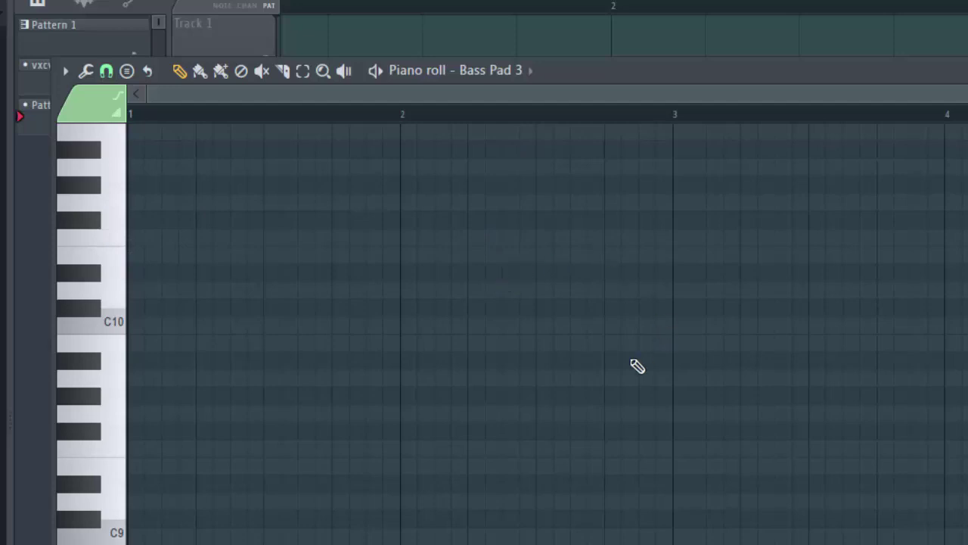
# Zoom the piano roll, set its snap to 1/4 step, then zoom further and scroll the view
pyautogui.scroll(2, 605, 394)
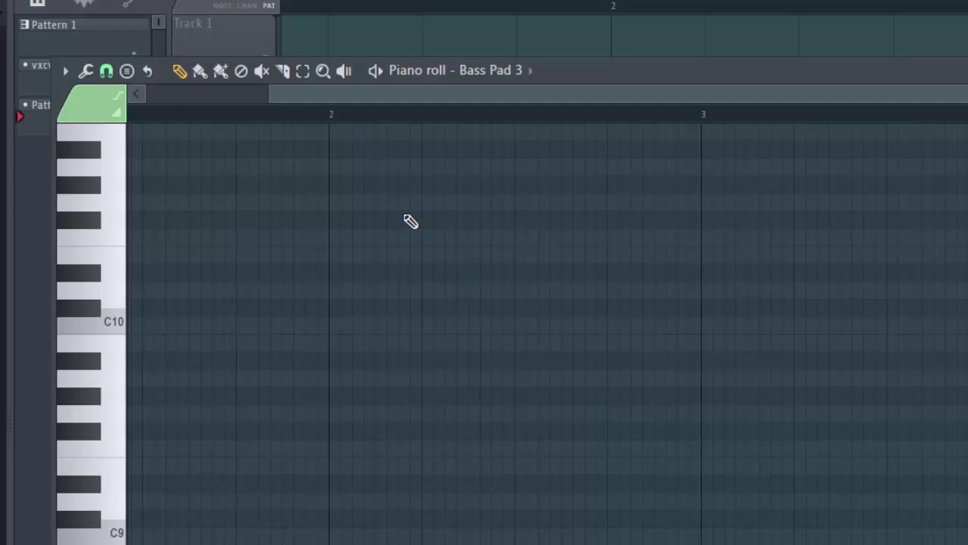
pyautogui.click(106, 71)
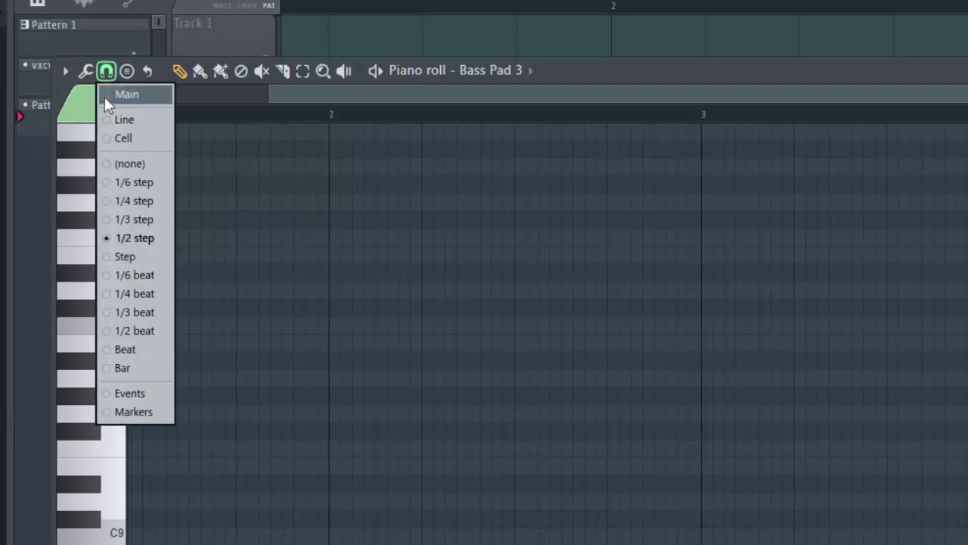
pyautogui.click(139, 201)
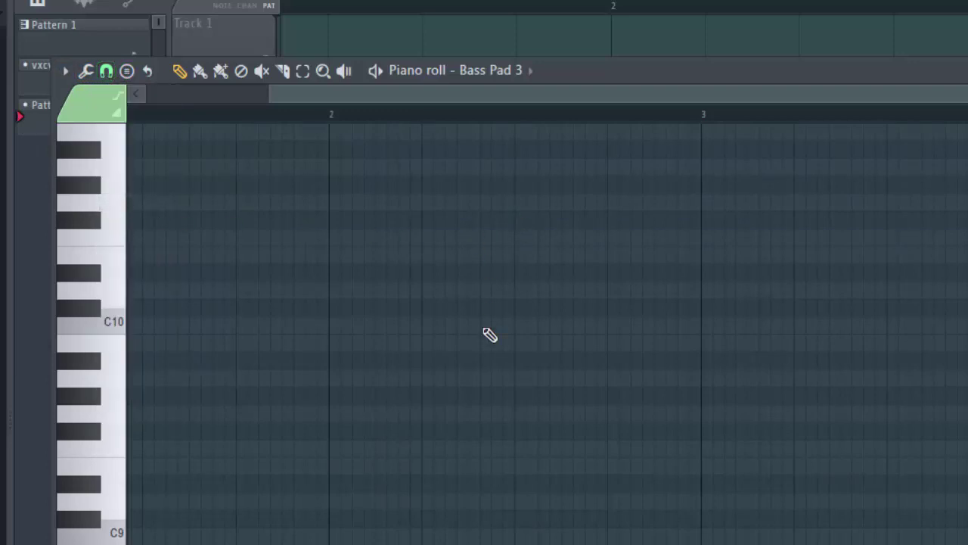
pyautogui.scroll(8, 490, 334)
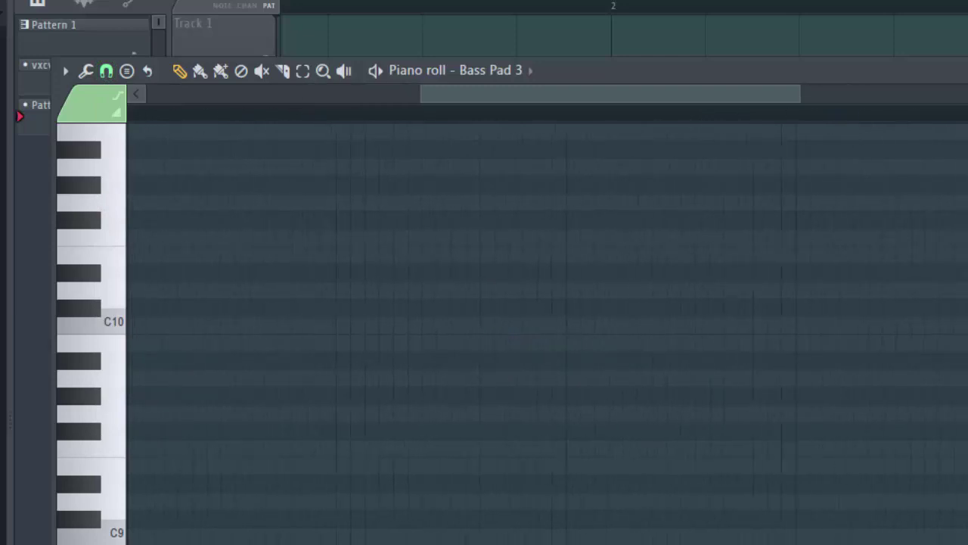
pyautogui.moveTo(486, 93); pyautogui.dragTo(378, 81)
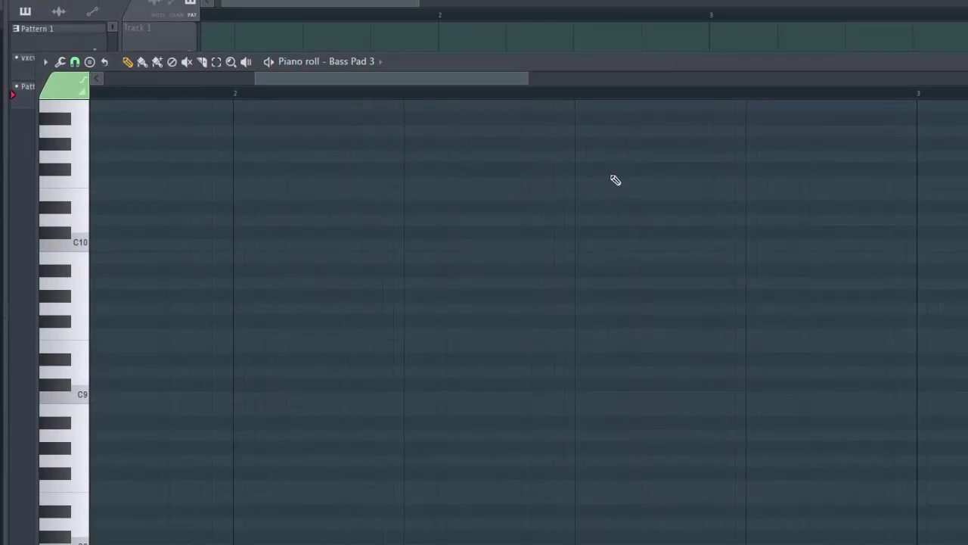
# Set the piano roll snap to 1/3 step, then to 1/6 step
pyautogui.click(107, 65)
pyautogui.click(75, 64)
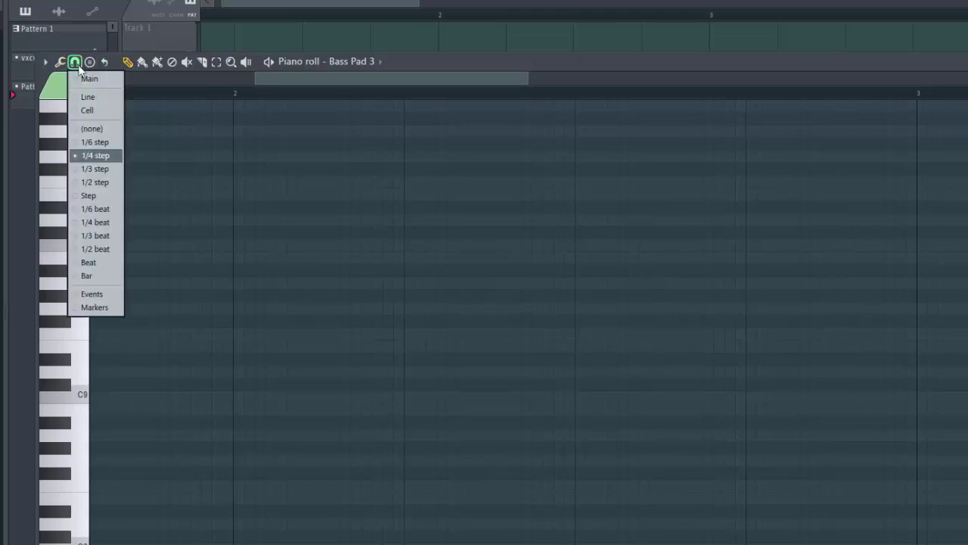
pyautogui.click(92, 169)
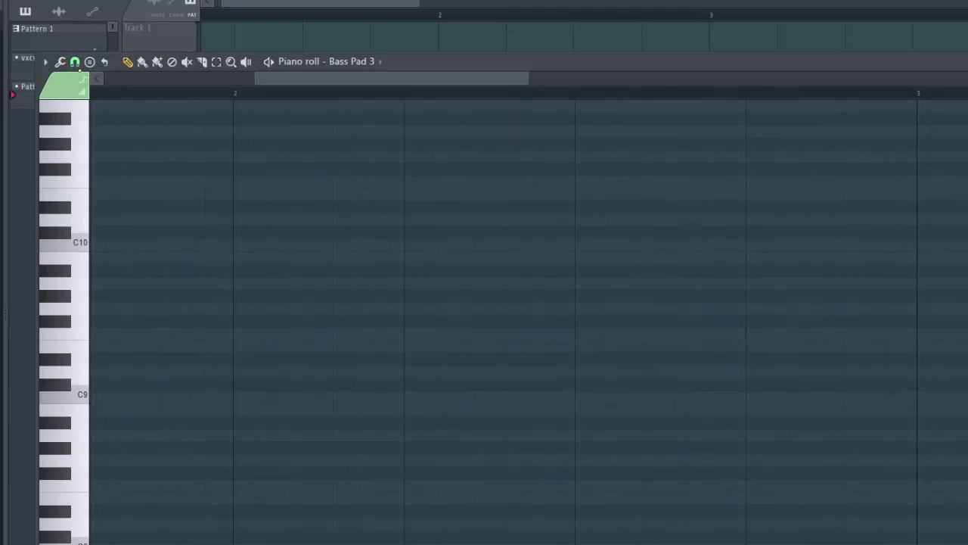
pyautogui.click(74, 63)
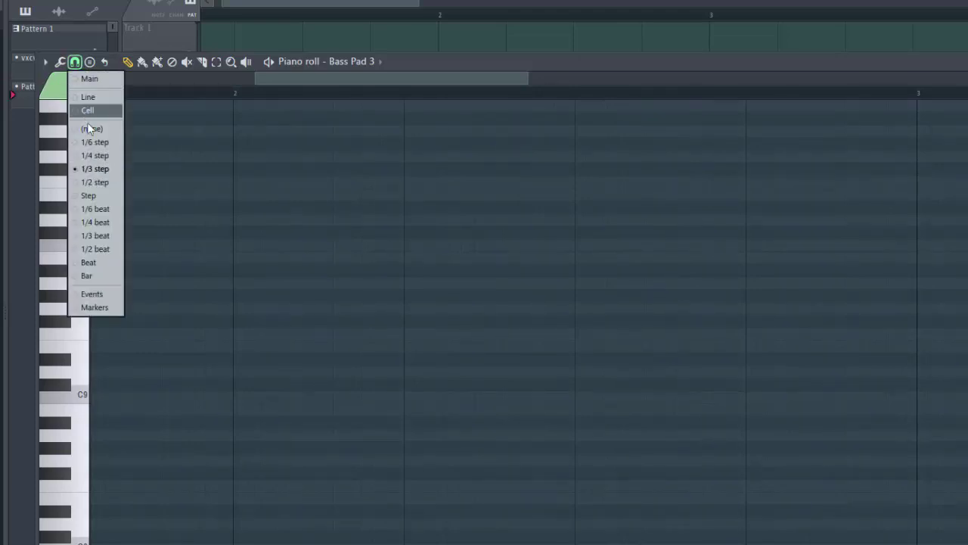
pyautogui.click(95, 146)
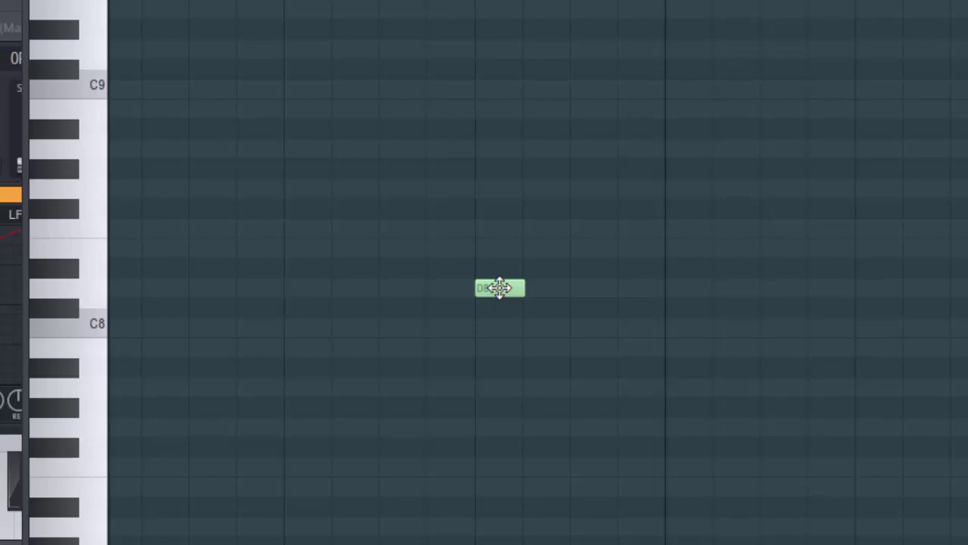
# Alt-drag the D8 note later off the grid, then nudge it slightly earlier
pyautogui.moveTo(499, 287); pyautogui.dragTo(547, 288)
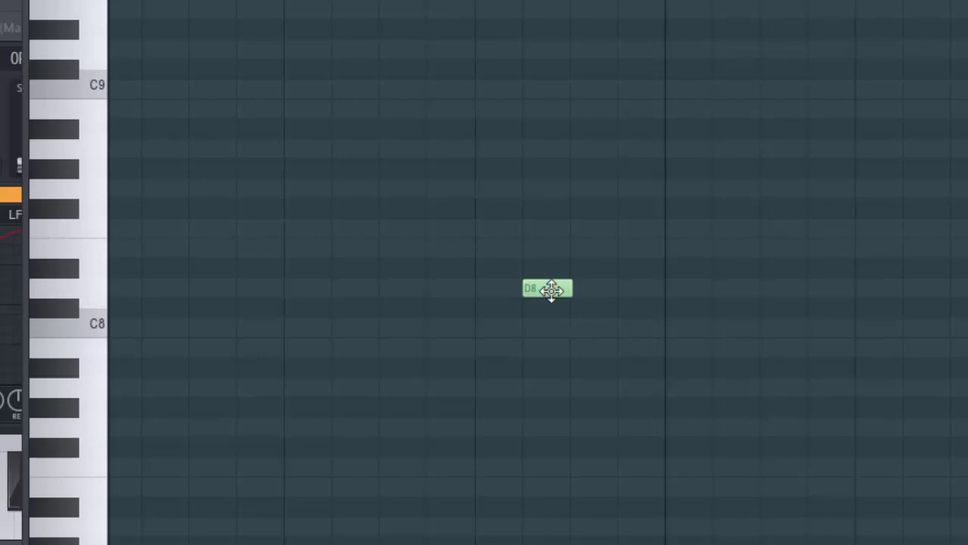
pyautogui.moveTo(552, 290); pyautogui.dragTo(515, 291)
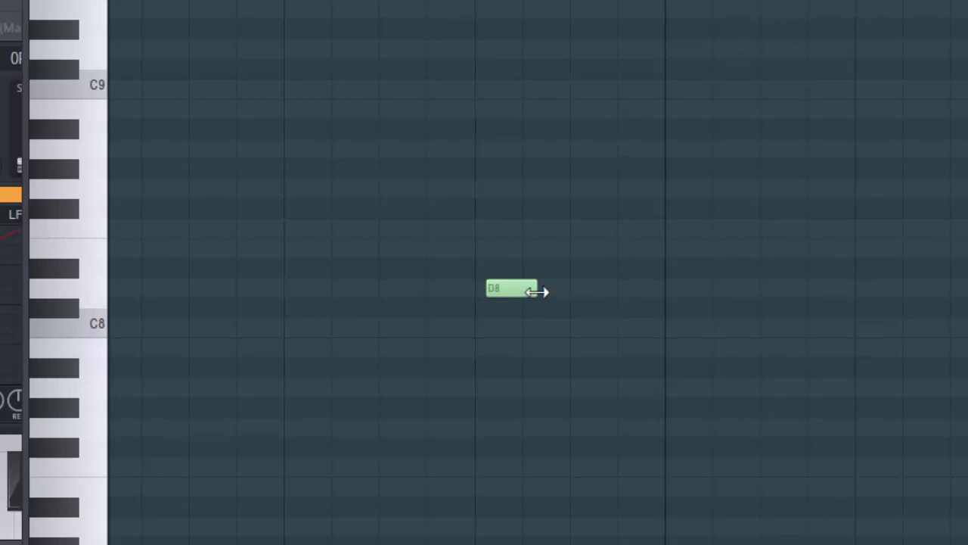
# Drag the D8 note's right edge to roughly double its length
pyautogui.moveTo(537, 291); pyautogui.dragTo(580, 294)
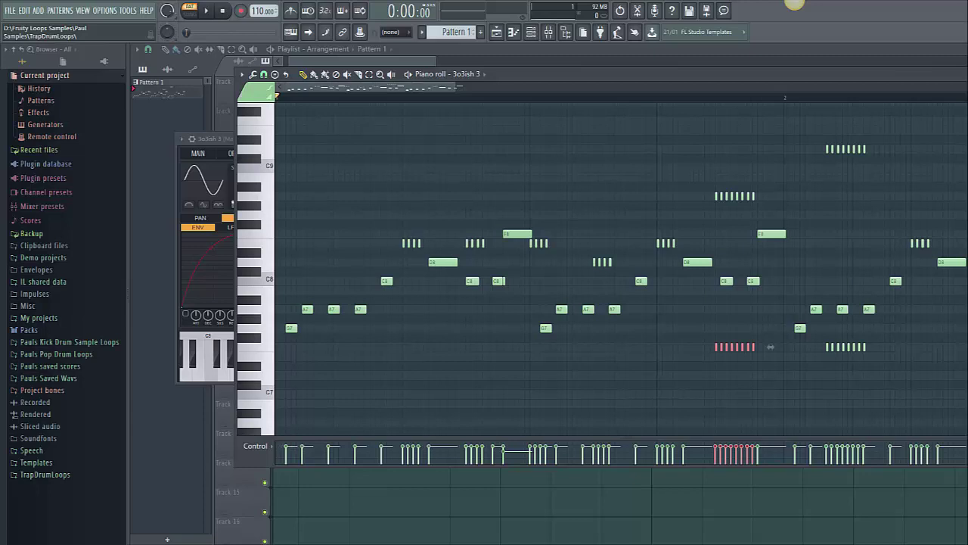
# Play the 3o3ish 3 pattern of F8–G7 notes, then pause partway through
pyautogui.click(206, 11)
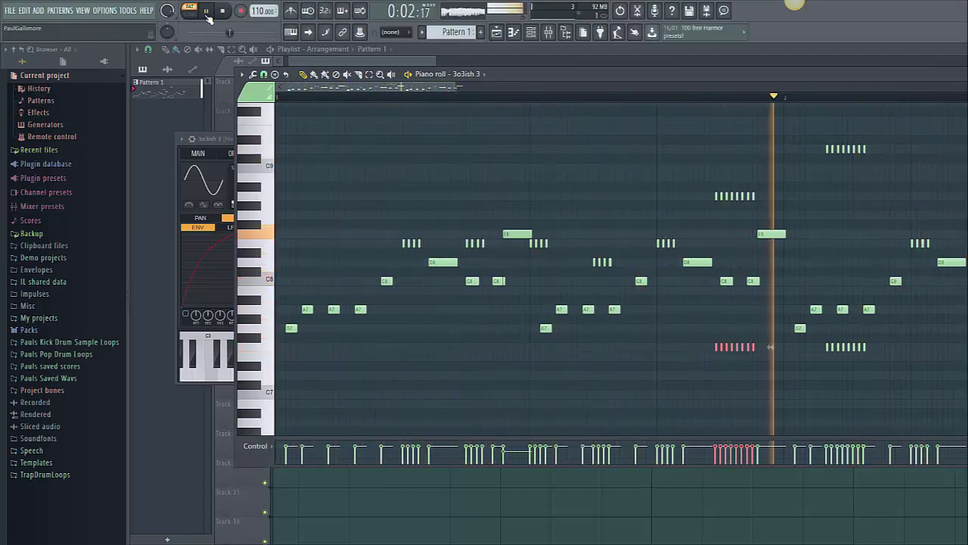
pyautogui.click(208, 14)
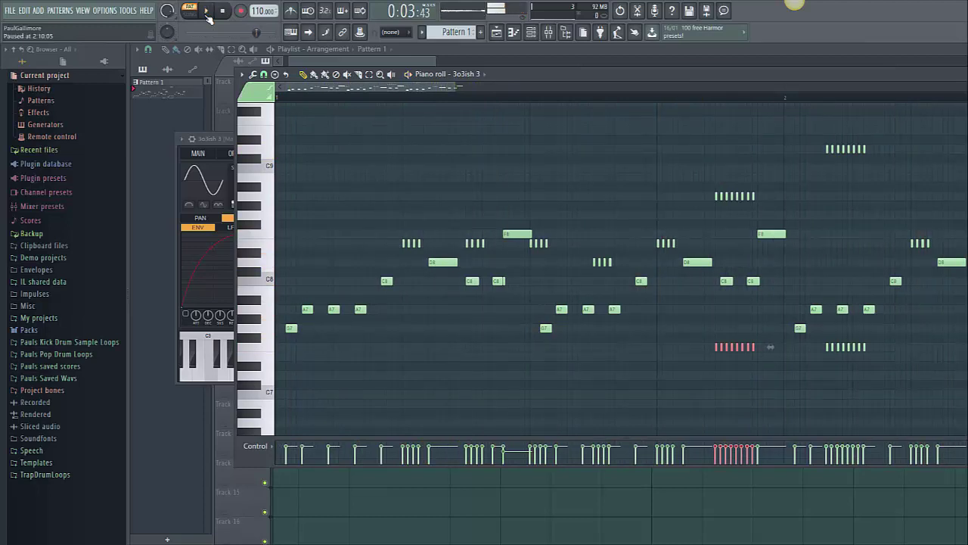
# Stop playback with Space so the position returns to 0:00:00
pyautogui.press('space')
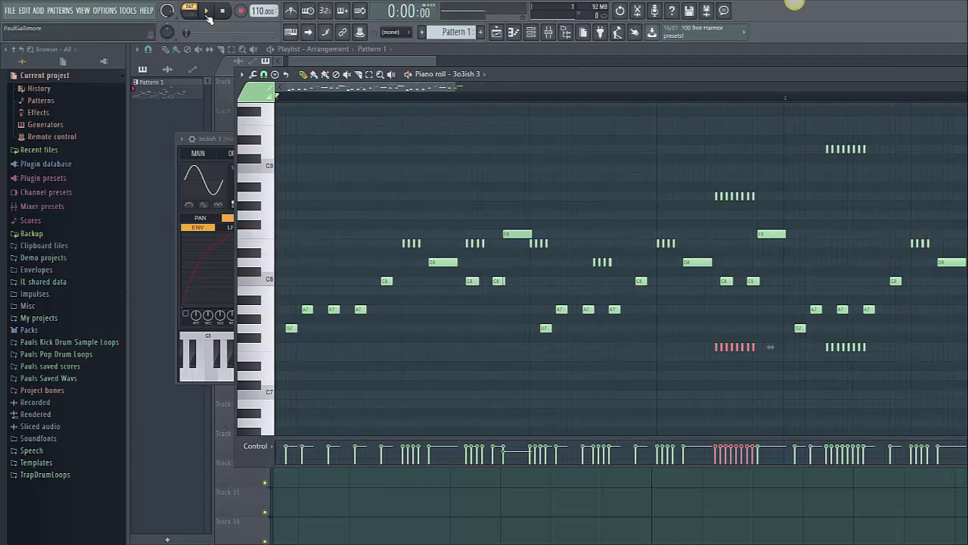